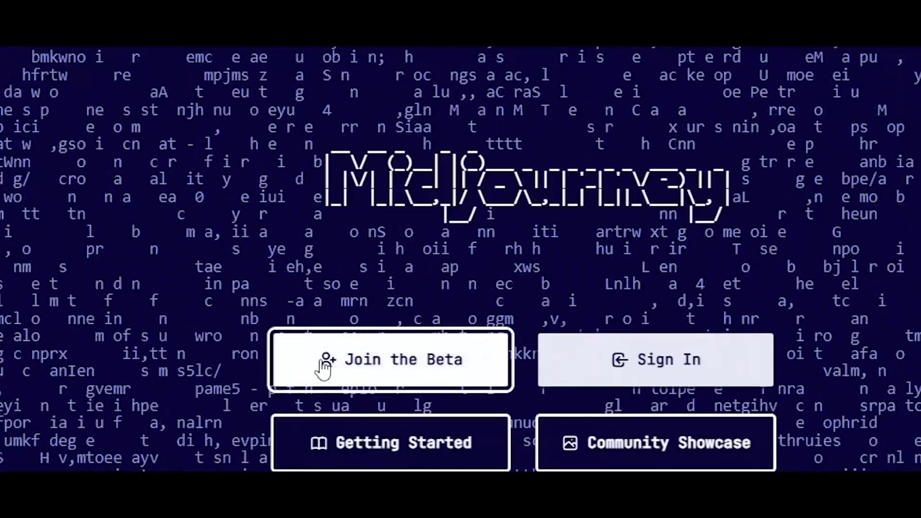
- Join the Midjourney beta and continue into Discord to load the Midjourney server's Home view
{"action": "left_click", "coordinate": [323, 364]}
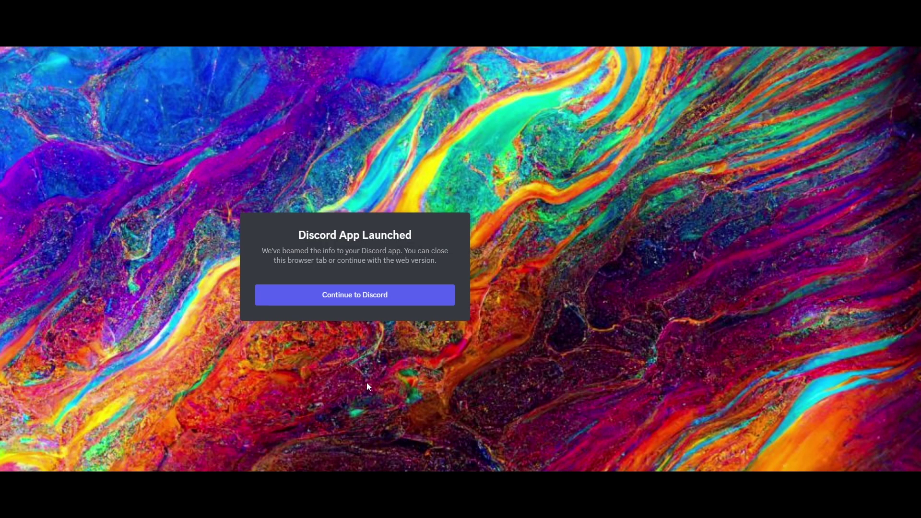
{"action": "left_click", "coordinate": [355, 294]}
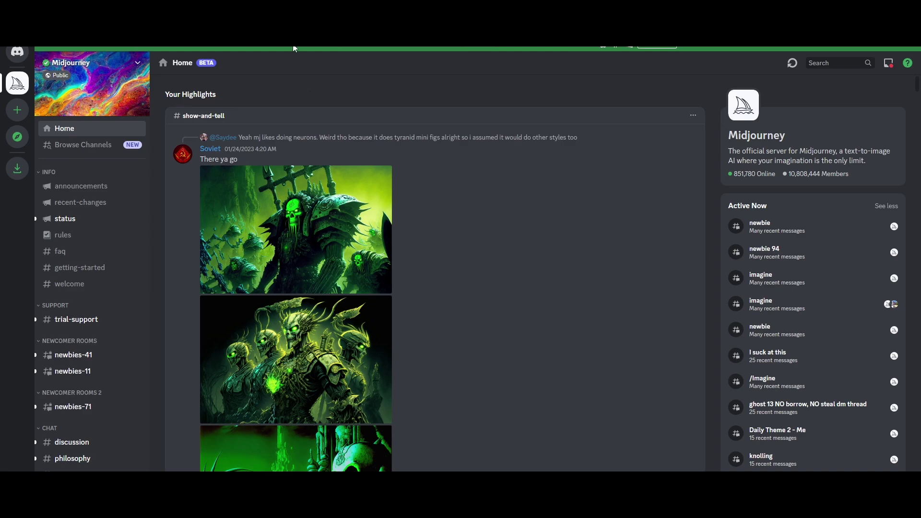
- Open the announcements channel and scroll back through the /blend and meetup survey posts
{"action": "left_click", "coordinate": [81, 186]}
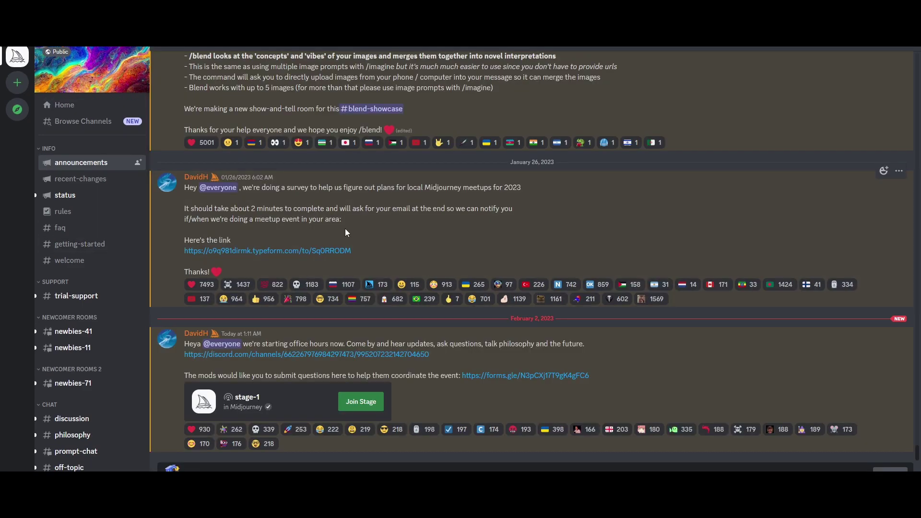
{"action": "scroll", "coordinate": [344, 229], "scroll_direction": "up", "scroll_amount": 3}
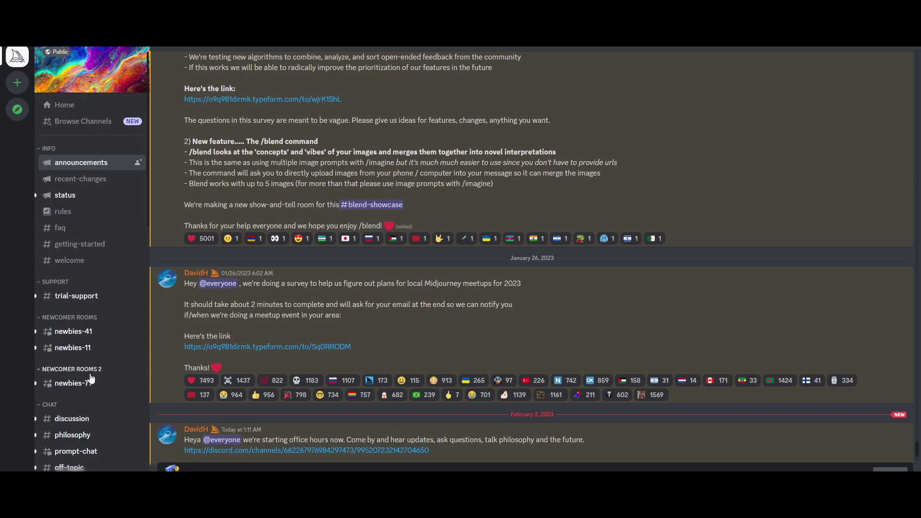
{"action": "mouse_move", "coordinate": [94, 338]}
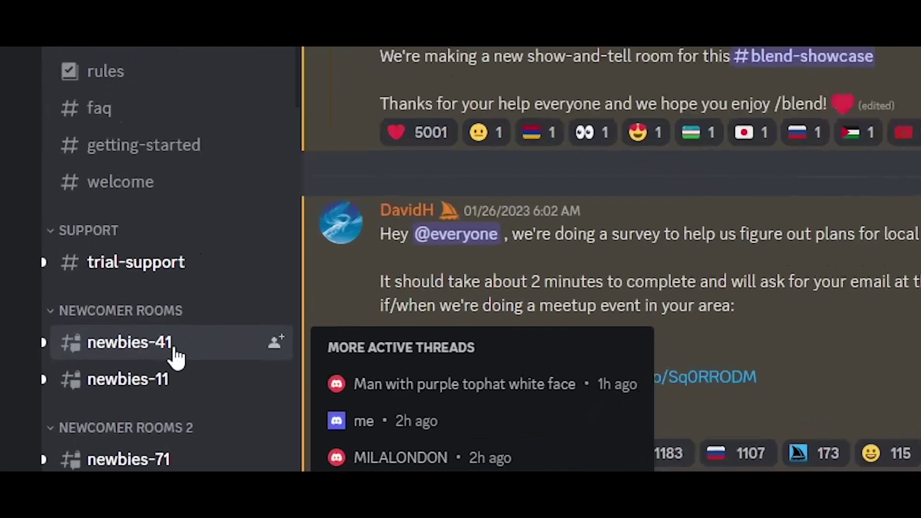
- Open the newbies-41 channel under Newcomer Rooms and scroll through its image generations
{"action": "left_click", "coordinate": [94, 337]}
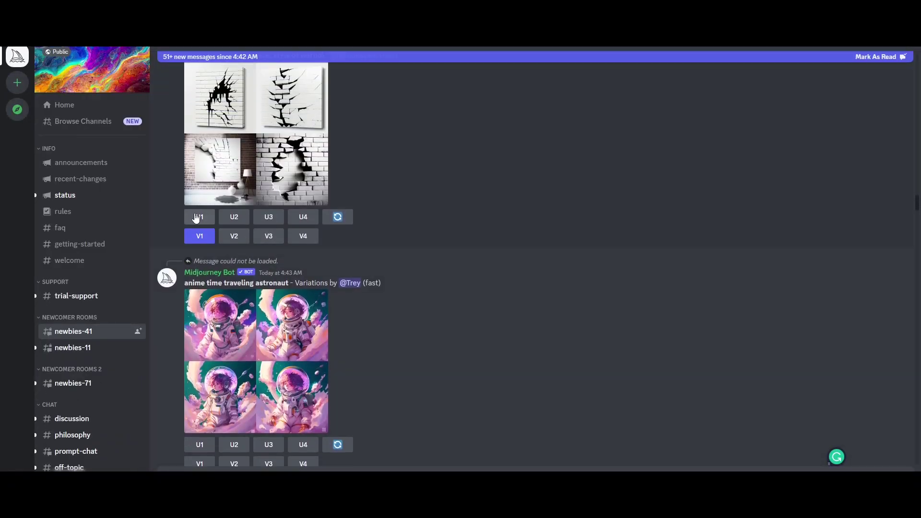
{"action": "scroll", "coordinate": [356, 174], "scroll_direction": "up", "scroll_amount": 6}
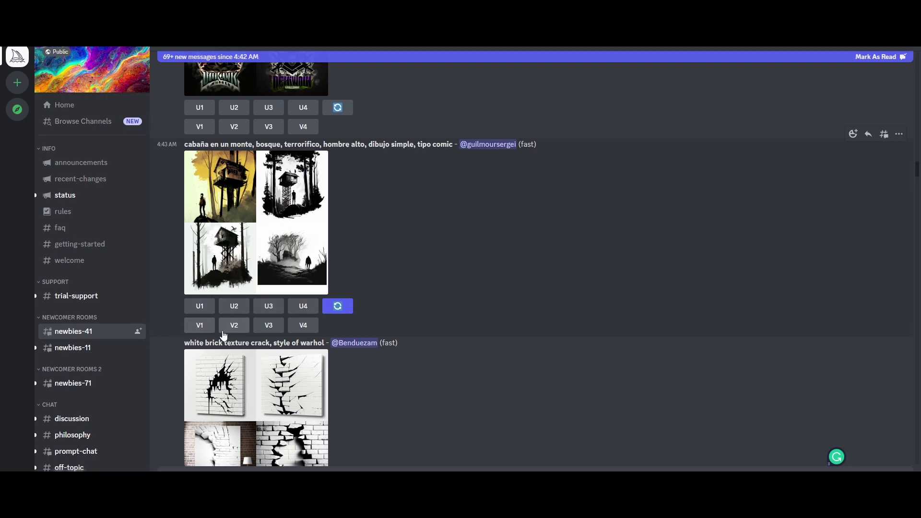
- Jump to the latest newbies-41 messages and start a /imagine command for the Midjourney bot
{"action": "left_click", "coordinate": [421, 466]}
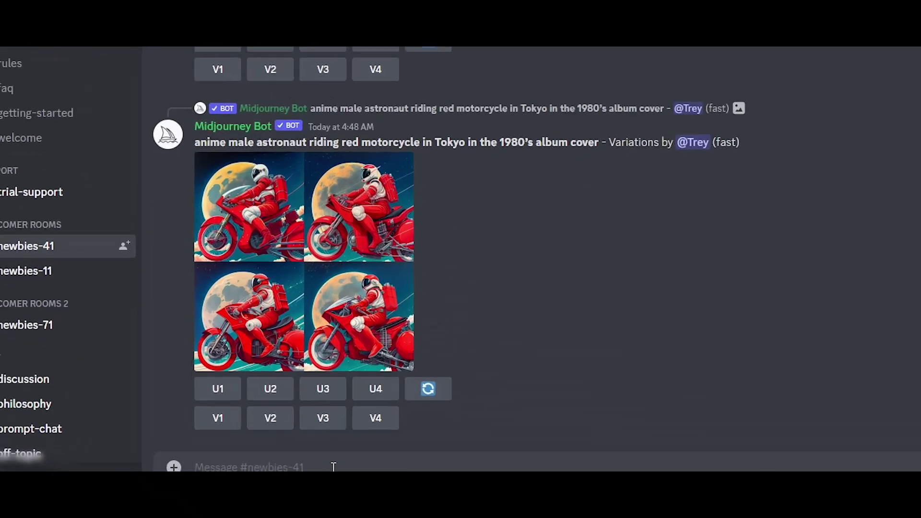
{"action": "type", "text": "/"}
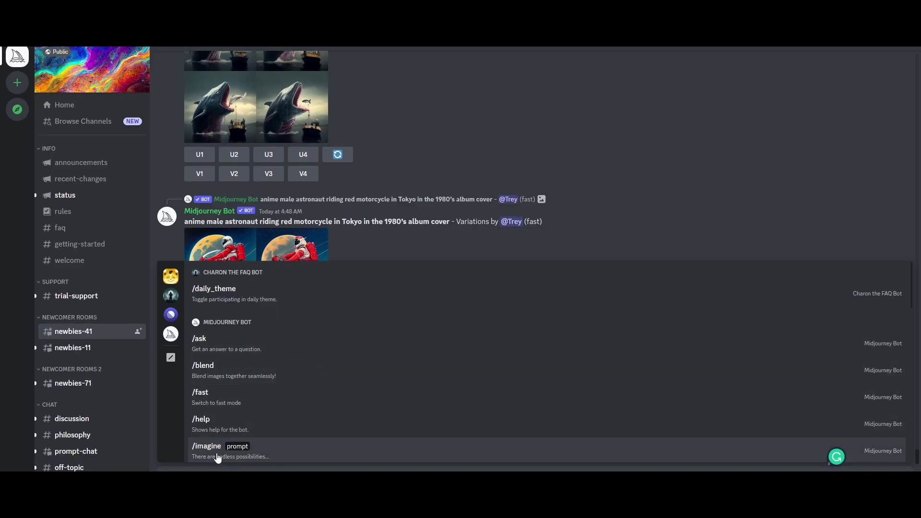
{"action": "left_click", "coordinate": [215, 460]}
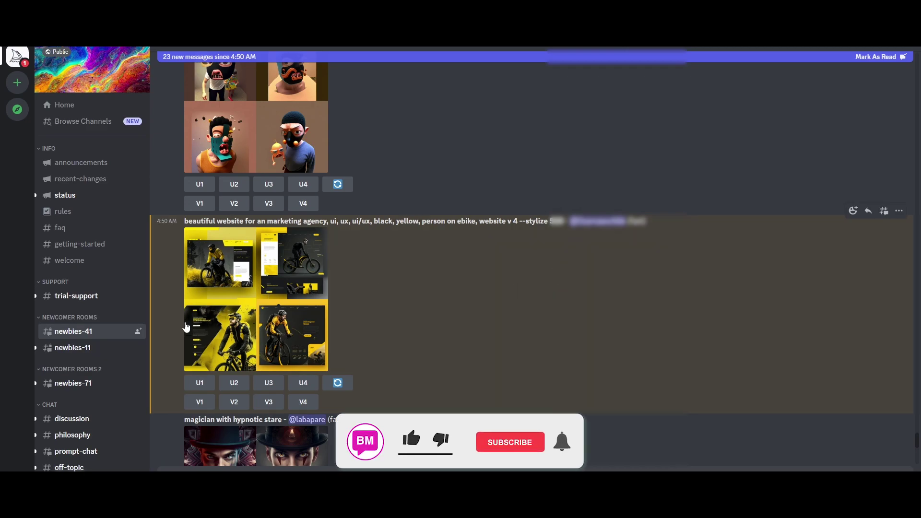
{"action": "left_click", "coordinate": [260, 302]}
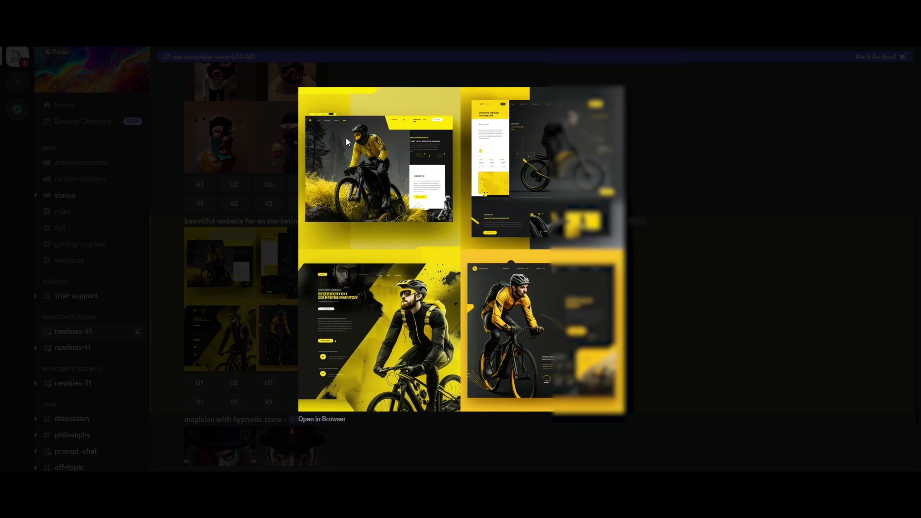
{"action": "left_click", "coordinate": [257, 303]}
{"action": "right_click", "coordinate": [257, 303]}
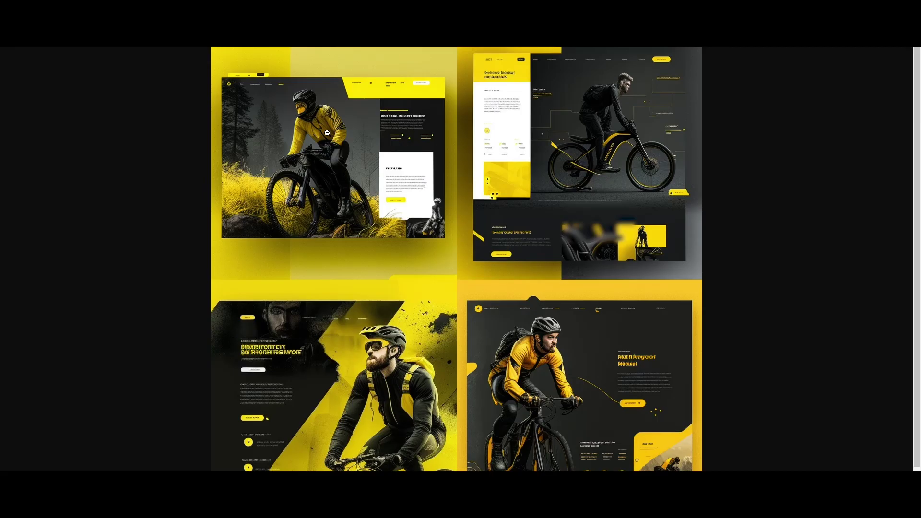
{"action": "left_click", "coordinate": [327, 132]}
{"action": "scroll", "coordinate": [651, 231], "scroll_direction": "down", "scroll_amount": 3}
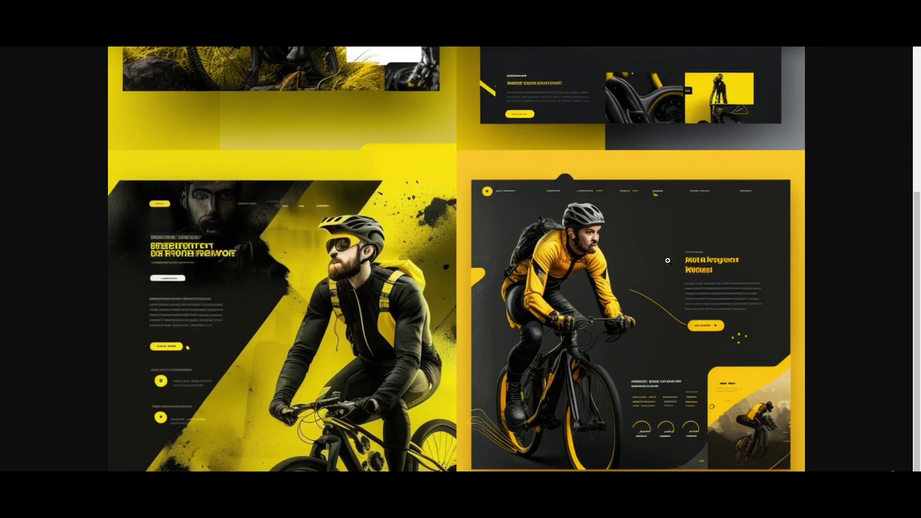
{"action": "scroll", "coordinate": [667, 260], "scroll_direction": "up", "scroll_amount": 5}
{"action": "left_click", "coordinate": [378, 258]}
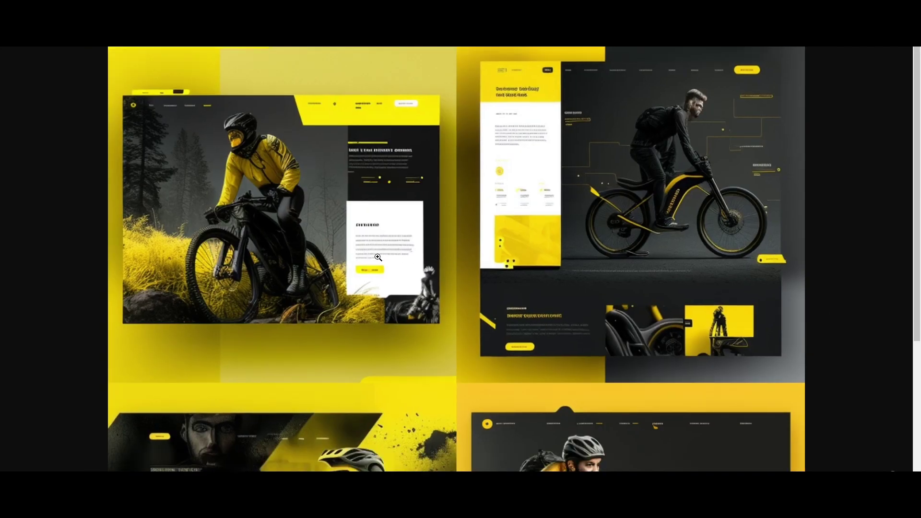
- Return to chat, scroll down to the CRETO eCommerce HTML Template bike image, and enlarge it
{"action": "key", "text": "Escape"}
{"action": "scroll", "coordinate": [488, 366], "scroll_direction": "down", "scroll_amount": 15}
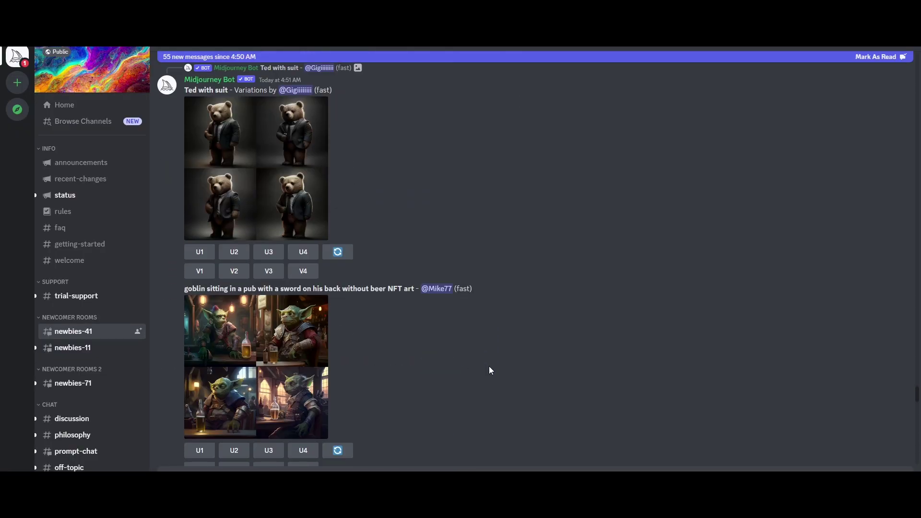
{"action": "scroll", "coordinate": [488, 367], "scroll_direction": "down", "scroll_amount": 10}
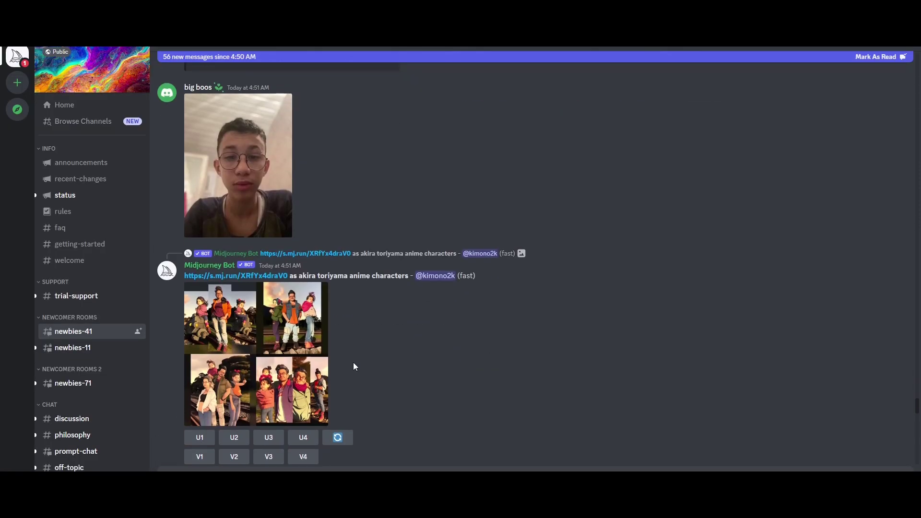
{"action": "scroll", "coordinate": [589, 307], "scroll_direction": "down", "scroll_amount": 3}
{"action": "scroll", "coordinate": [590, 307], "scroll_direction": "down", "scroll_amount": 15}
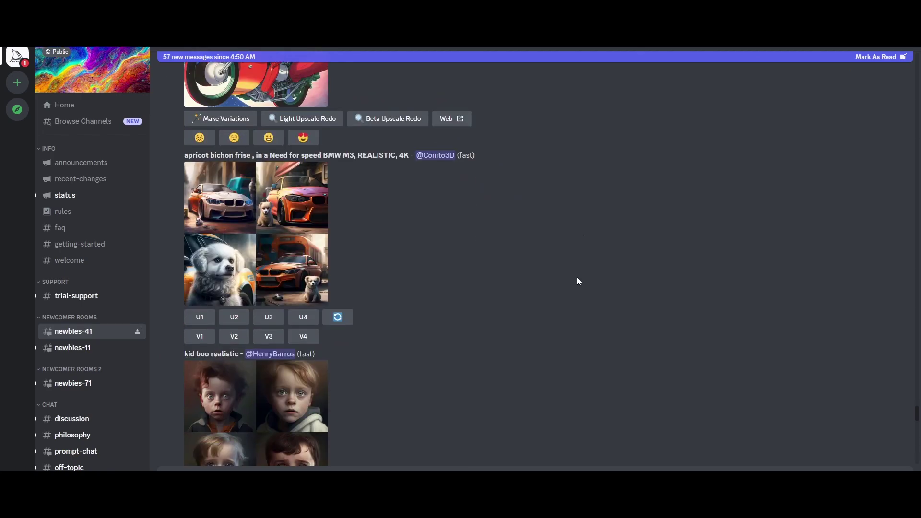
{"action": "scroll", "coordinate": [572, 275], "scroll_direction": "down", "scroll_amount": 15}
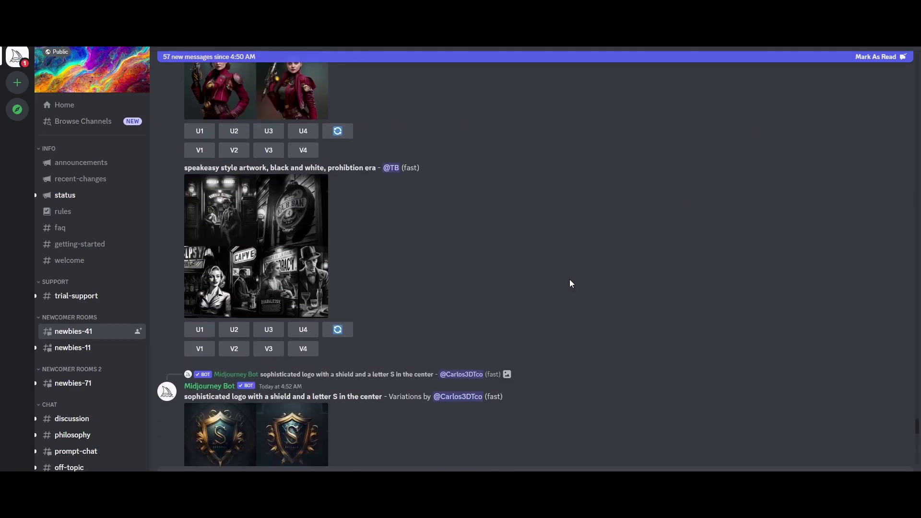
{"action": "scroll", "coordinate": [562, 287], "scroll_direction": "down", "scroll_amount": 15}
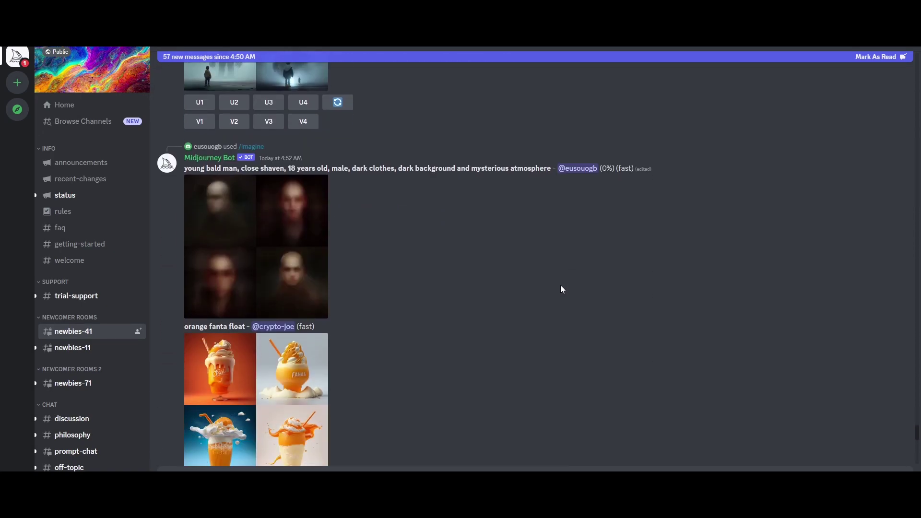
{"action": "scroll", "coordinate": [561, 287], "scroll_direction": "down", "scroll_amount": 10}
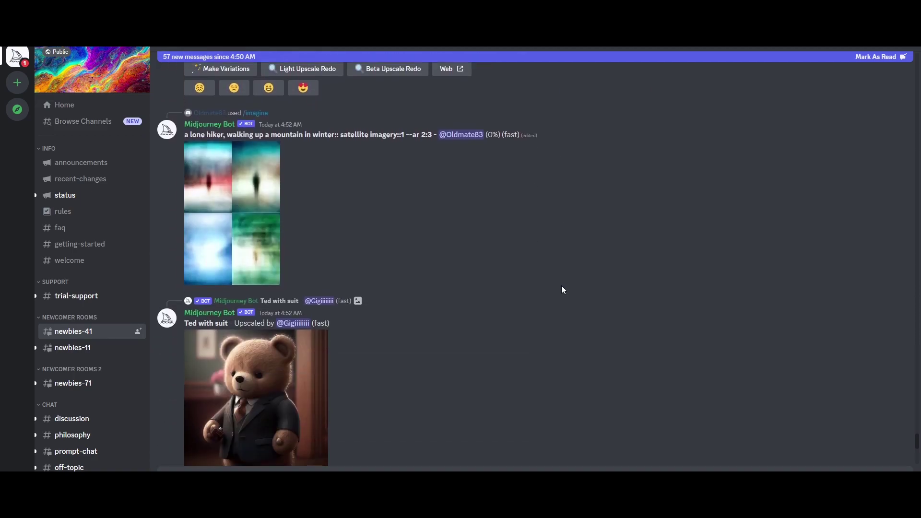
{"action": "left_click", "coordinate": [254, 367]}
- Copy the Creto image's link and start a new /imagine command
{"action": "right_click", "coordinate": [430, 215]}
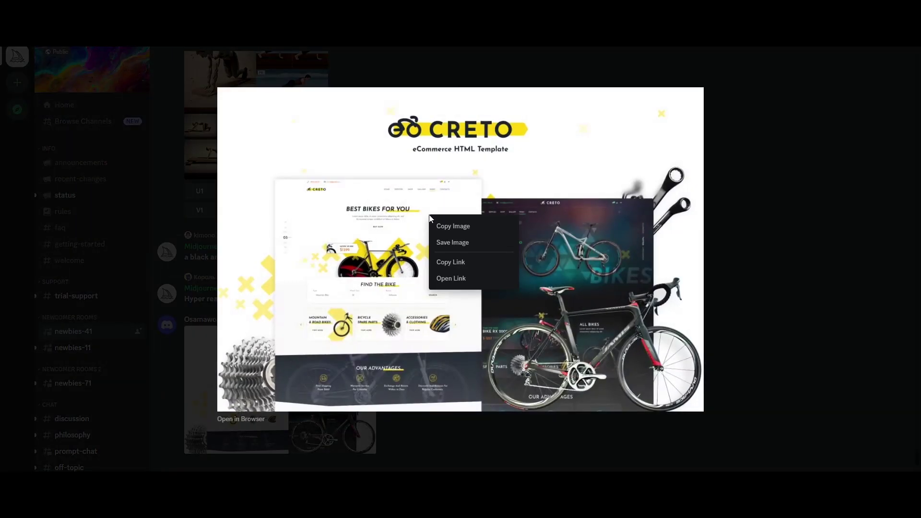
{"action": "left_click", "coordinate": [466, 262]}
{"action": "key", "text": "Escape"}
{"action": "type", "text": "/"}
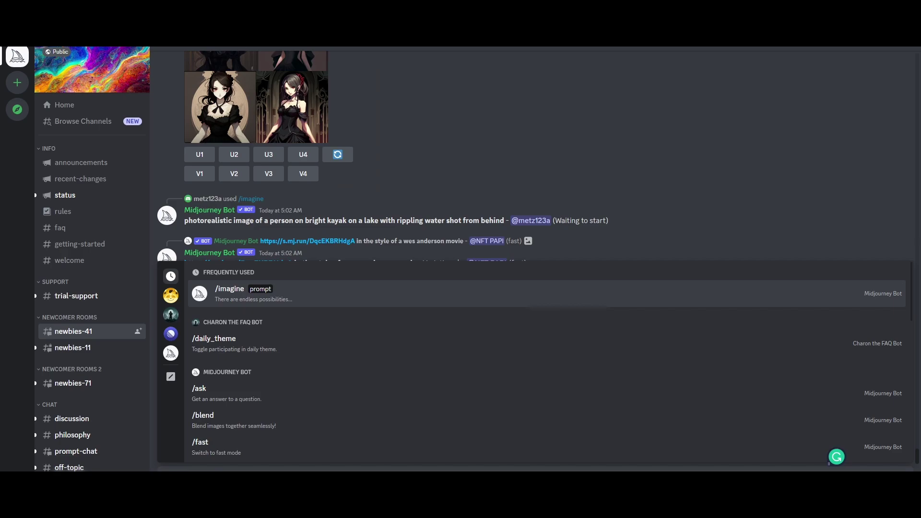
{"action": "left_click", "coordinate": [324, 293]}
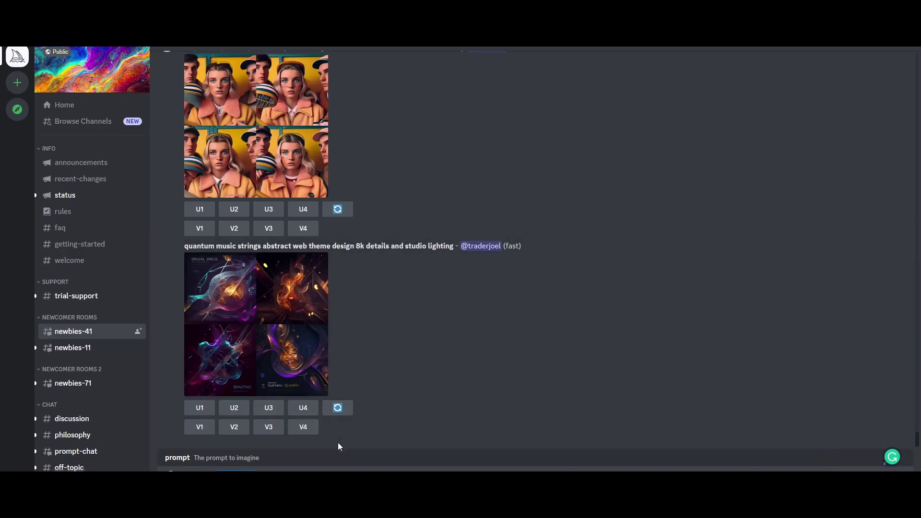
- Copy the earlier black-and-yellow ebike prompt into the /imagine prompt, then enlarge the resulting grid
{"action": "scroll", "coordinate": [360, 294], "scroll_direction": "up", "scroll_amount": 10}
{"action": "left_click_drag", "start_coordinate": [185, 300], "coordinate": [518, 298]}
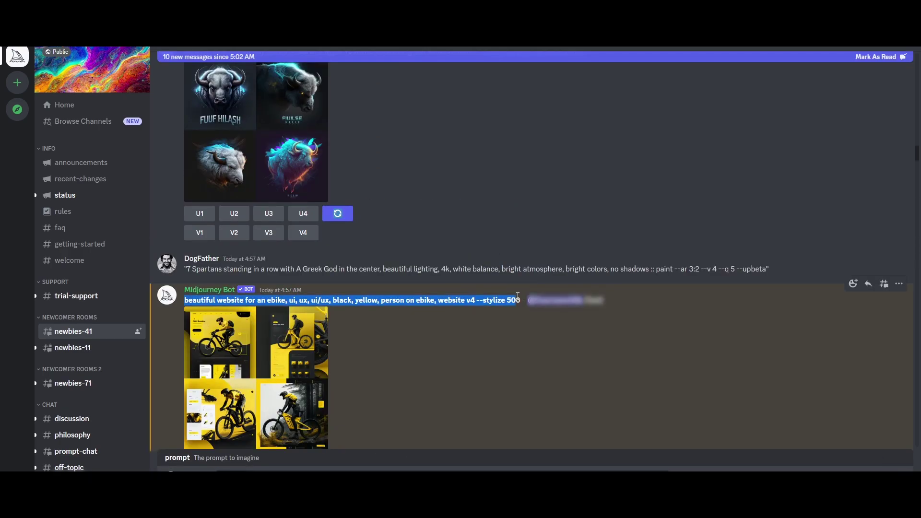
{"action": "right_click", "coordinate": [521, 301]}
{"action": "left_click", "coordinate": [530, 311]}
{"action": "key", "text": "ctrl+v"}
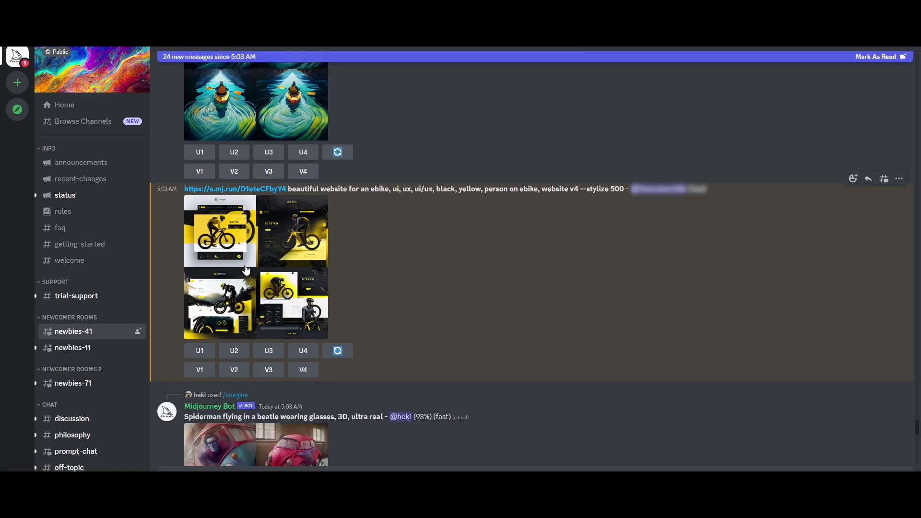
{"action": "left_click", "coordinate": [245, 271]}
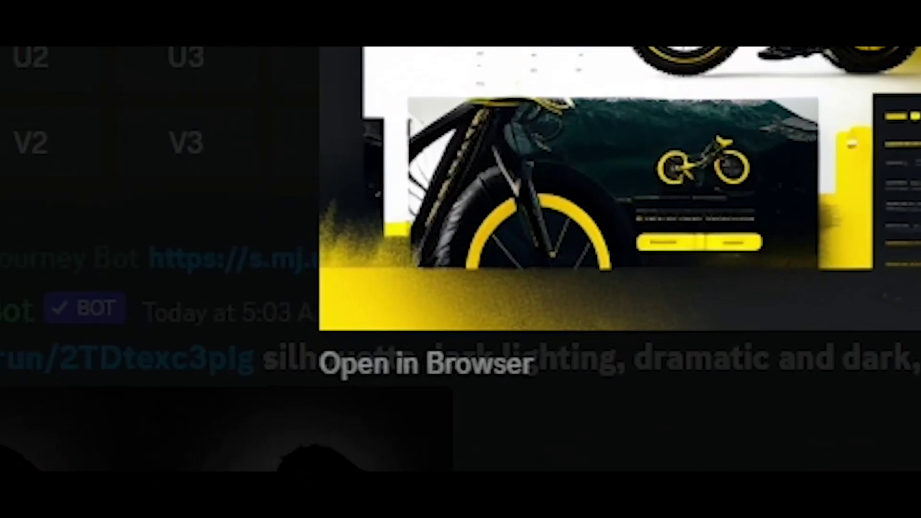
- View the ebike design grid at full resolution in the browser, then close the tab
{"action": "left_click", "coordinate": [345, 363]}
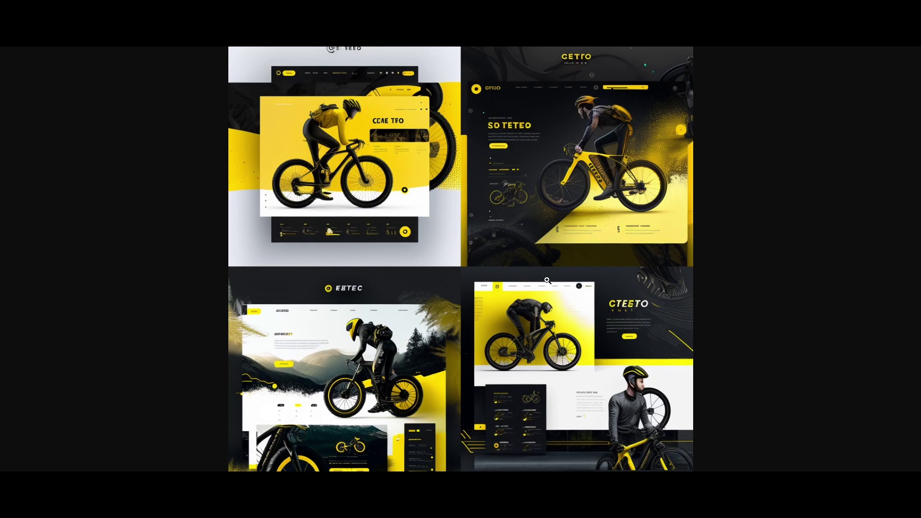
{"action": "left_click", "coordinate": [421, 326]}
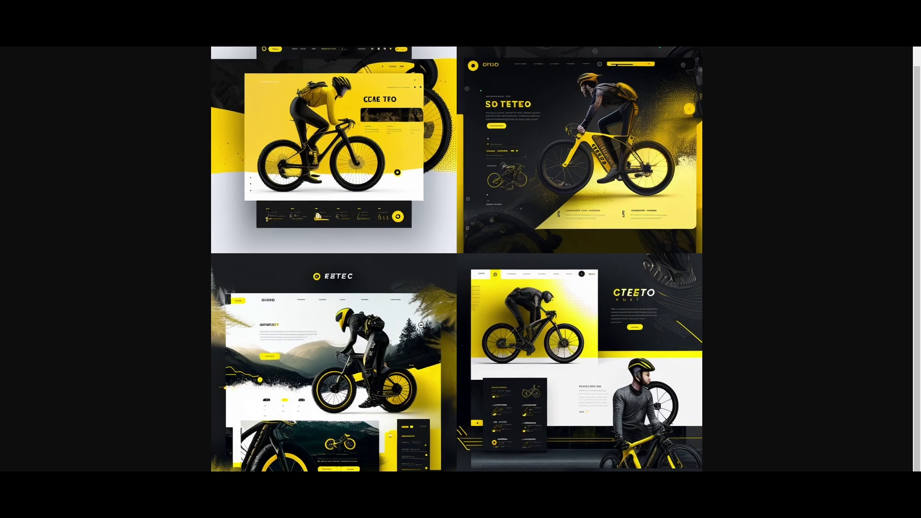
{"action": "scroll", "coordinate": [421, 326], "scroll_direction": "up", "scroll_amount": 1}
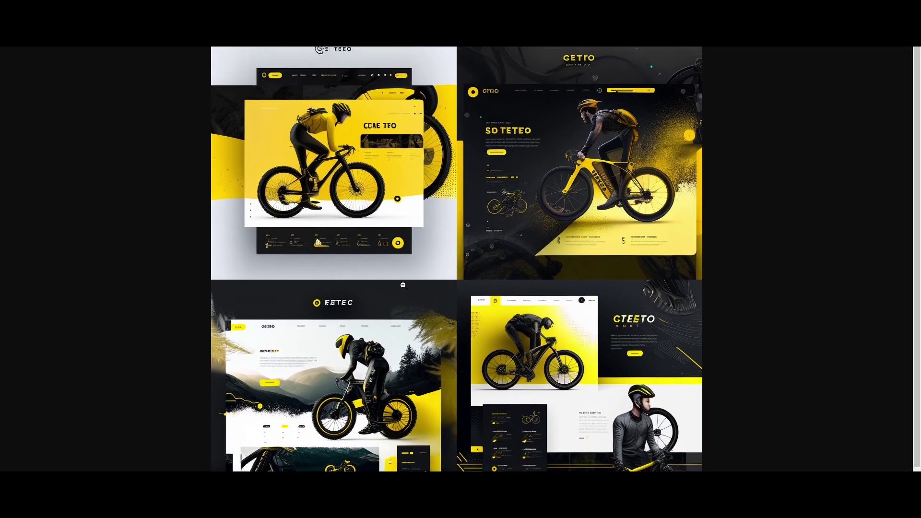
{"action": "key", "text": "ctrl+w"}
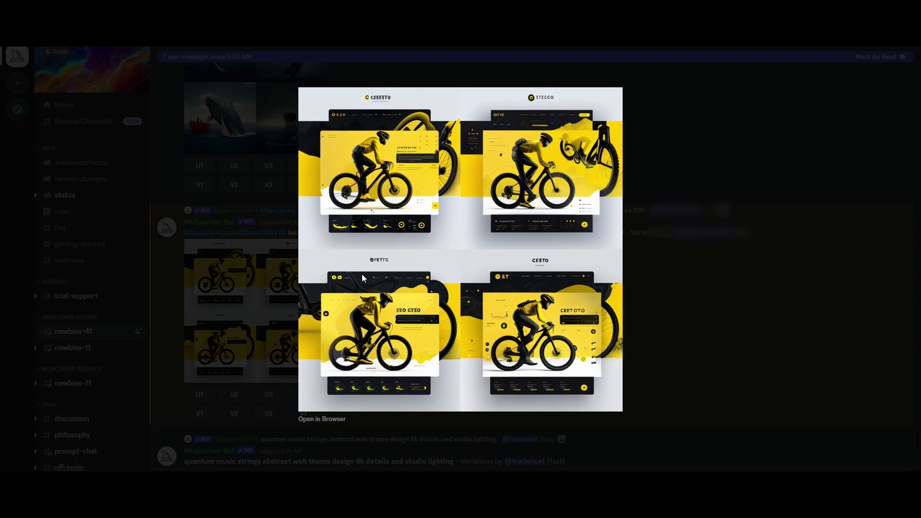
- Reopen the ebike variations grid enlarged to inspect it, then close the preview
{"action": "left_click", "coordinate": [220, 305]}
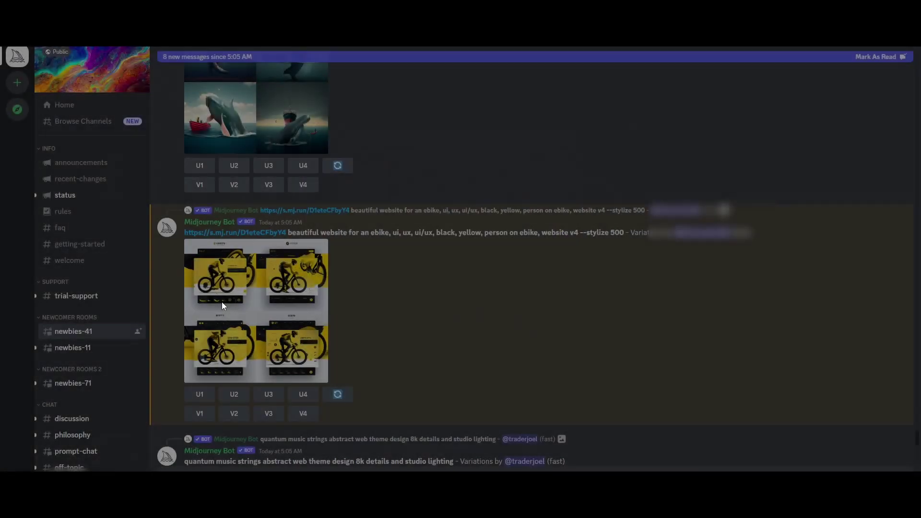
{"action": "left_click", "coordinate": [222, 301]}
{"action": "left_click", "coordinate": [265, 274]}
{"action": "scroll", "coordinate": [336, 367], "scroll_direction": "down", "scroll_amount": 1}
{"action": "scroll", "coordinate": [336, 366], "scroll_direction": "down", "scroll_amount": 1}
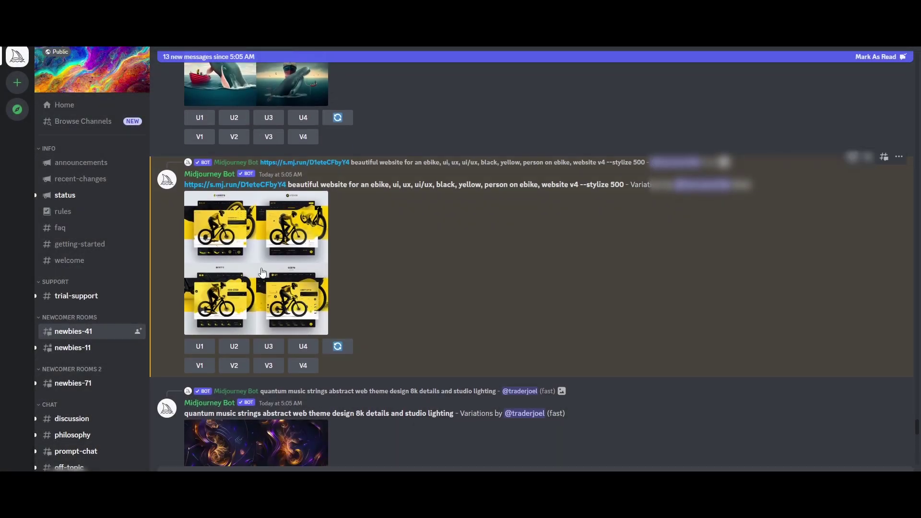
{"action": "left_click", "coordinate": [317, 230]}
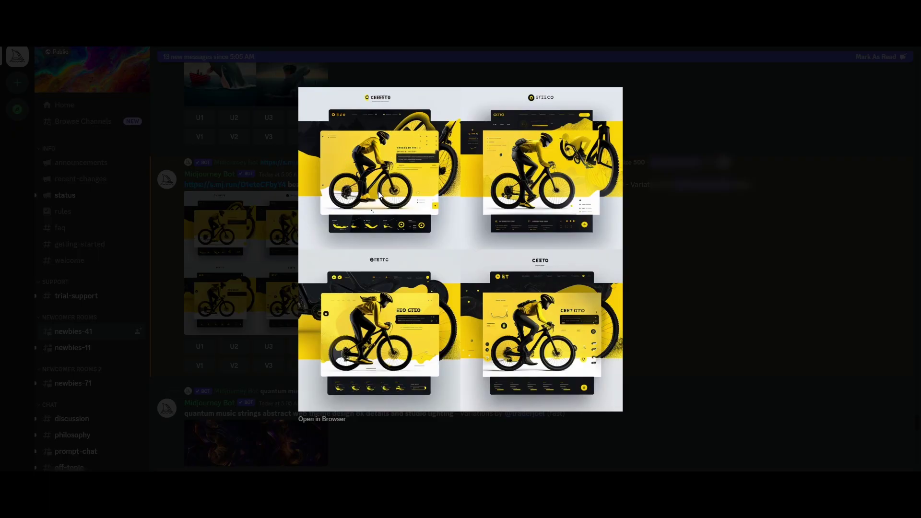
{"action": "left_click", "coordinate": [248, 292]}
- Upscale the first design with U1 and enlarge the resulting website mockup
{"action": "left_click", "coordinate": [199, 347]}
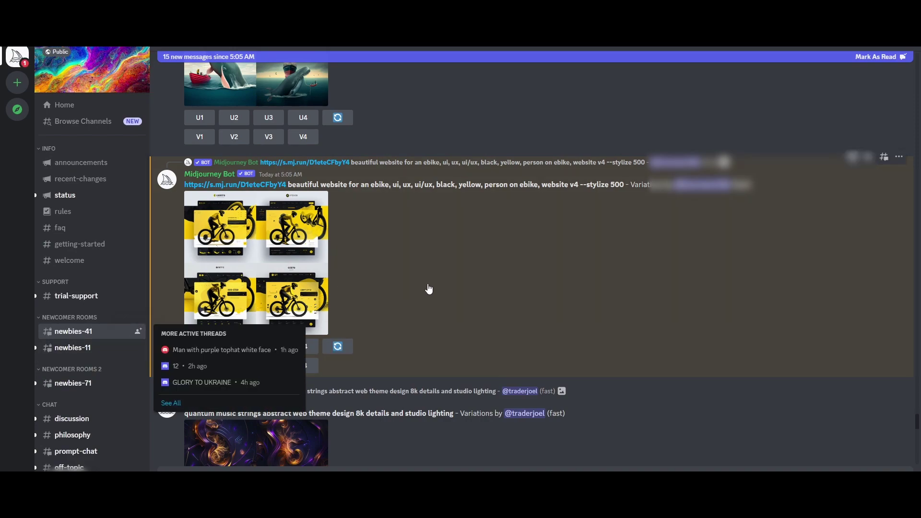
{"action": "scroll", "coordinate": [434, 266], "scroll_direction": "down", "scroll_amount": 1}
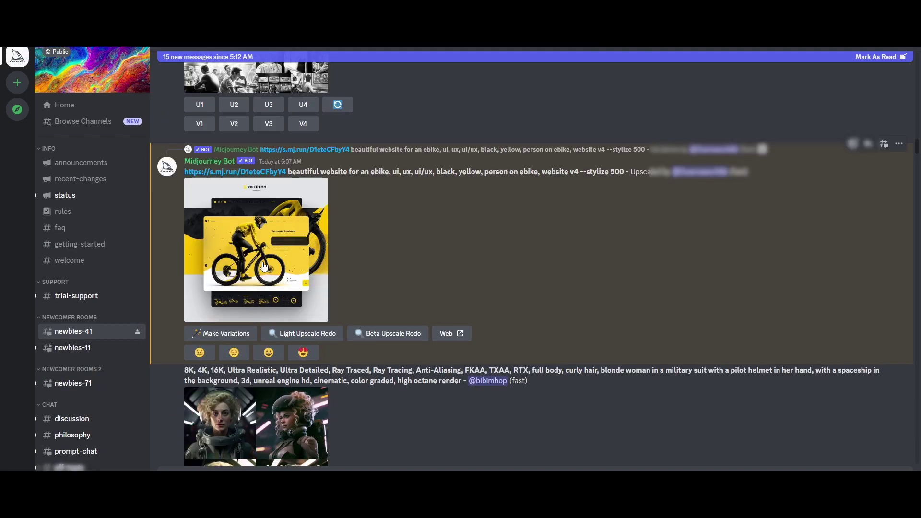
{"action": "left_click", "coordinate": [260, 261]}
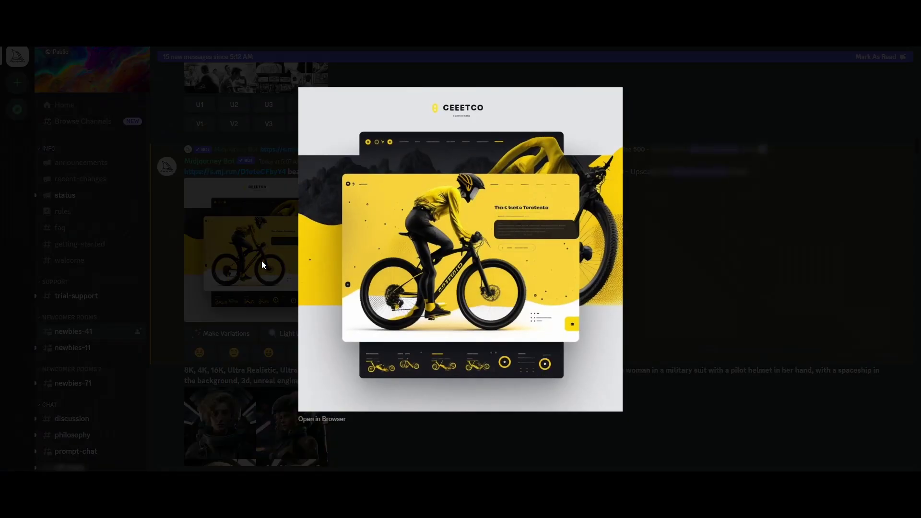